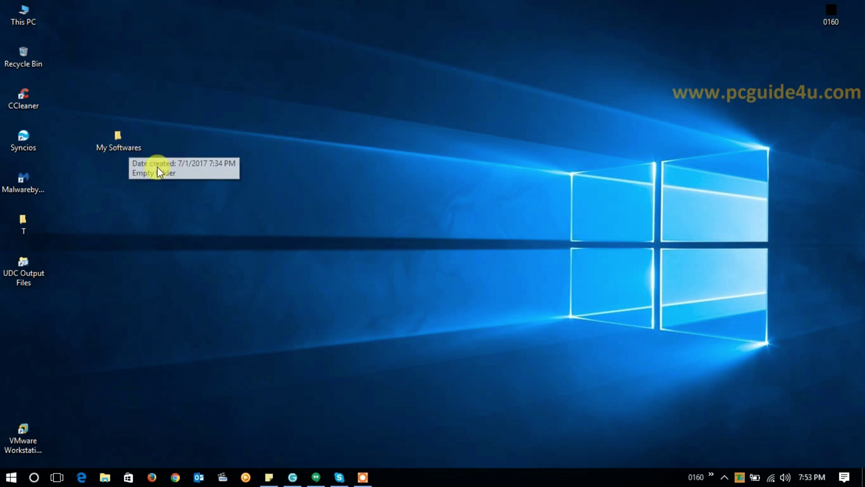
Open the My Softwares folder's Properties dialog and move it into view.
right_click(134, 147)
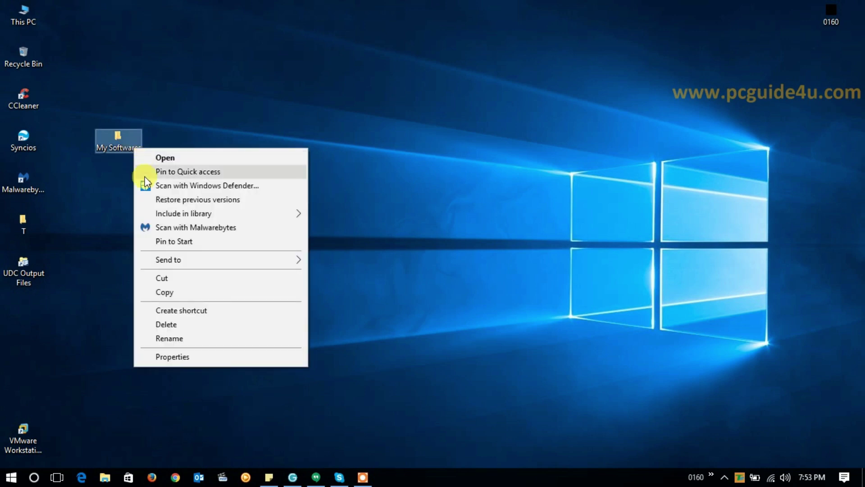
left_click(199, 356)
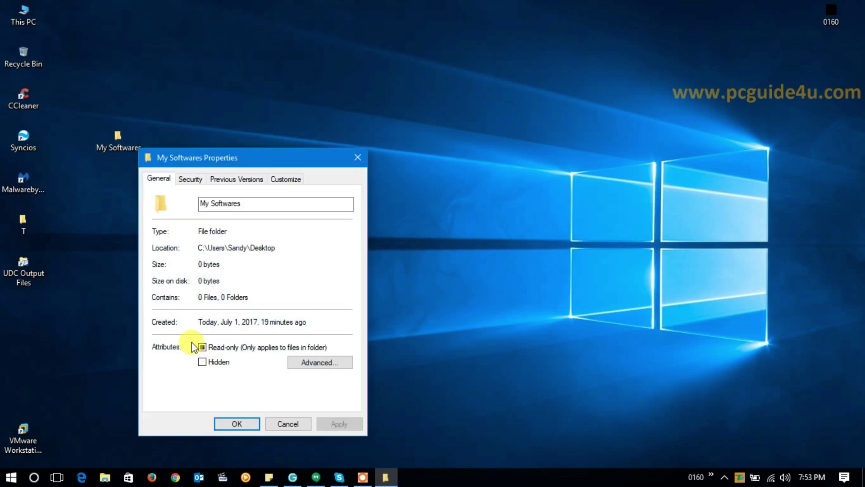
left_click_drag(203, 154, 224, 115)
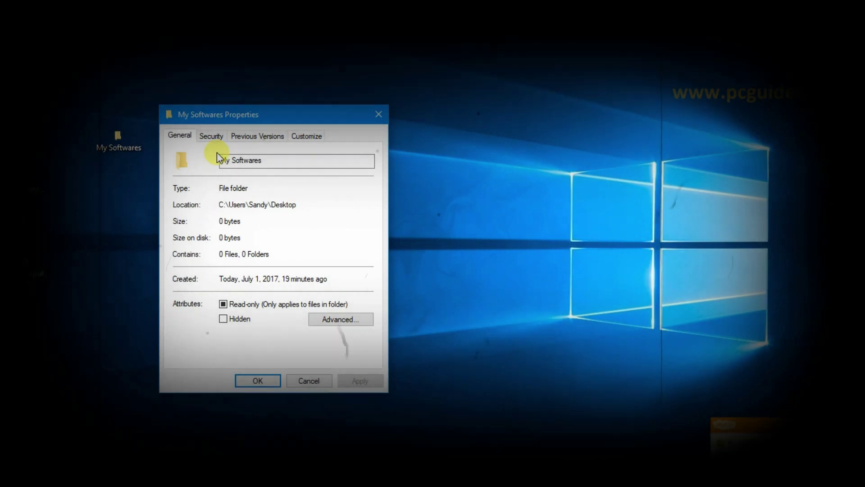
left_click(233, 160)
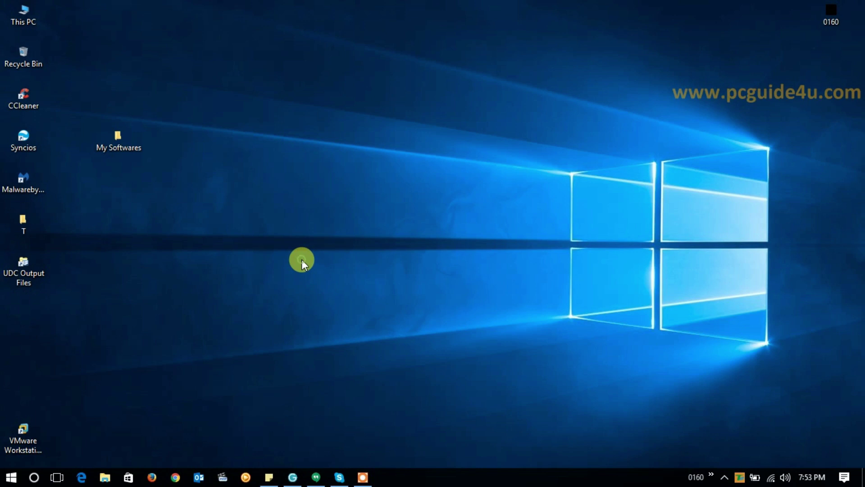
Enter services.msc in the Run box in place of the previous command.
key("super+r")
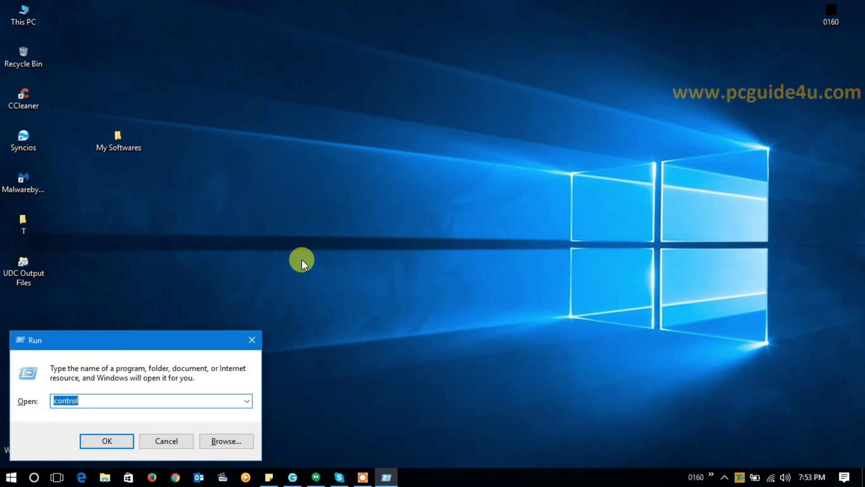
key("BackSpace")
type("s")
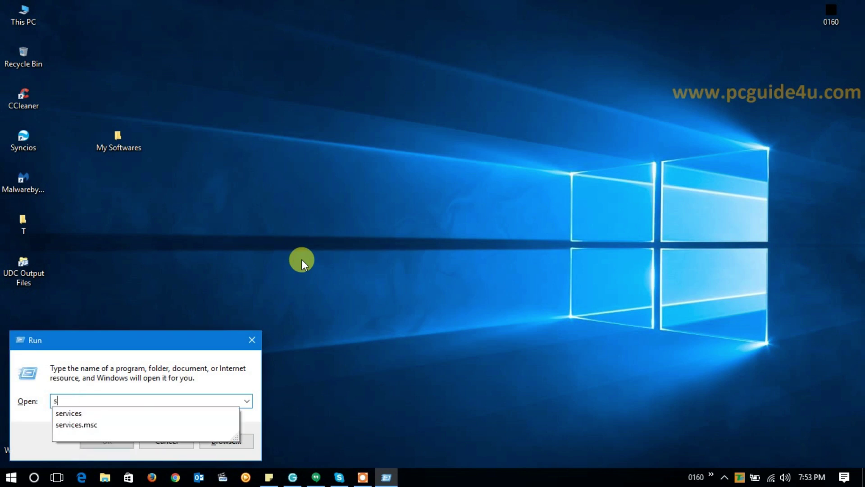
type("ervices")
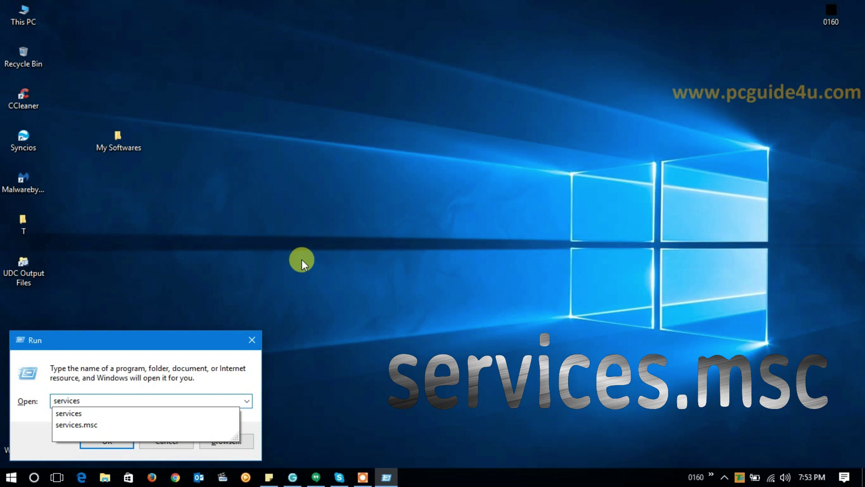
type(".msc")
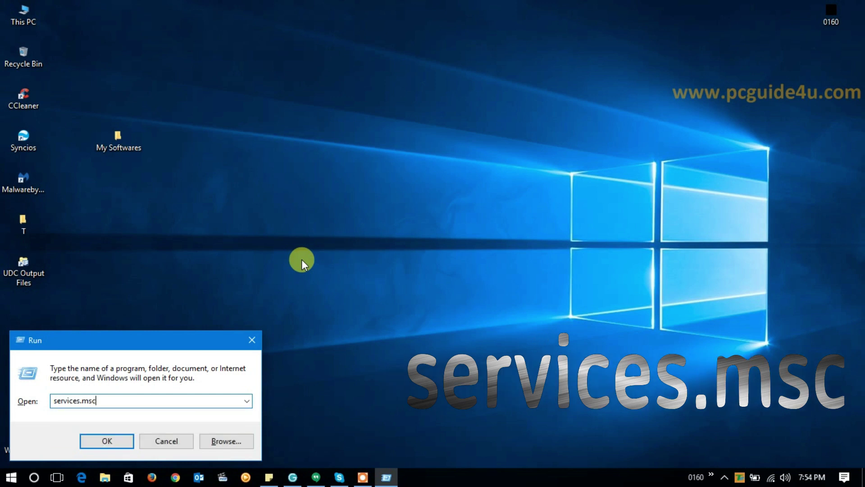
Launch the Services console from the Run box and scroll down its service list.
left_click(113, 443)
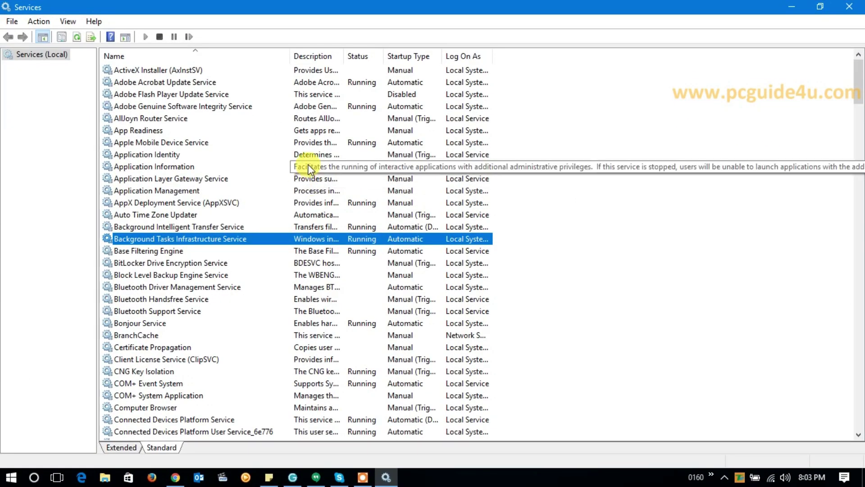
scroll(310, 169, "down", 2)
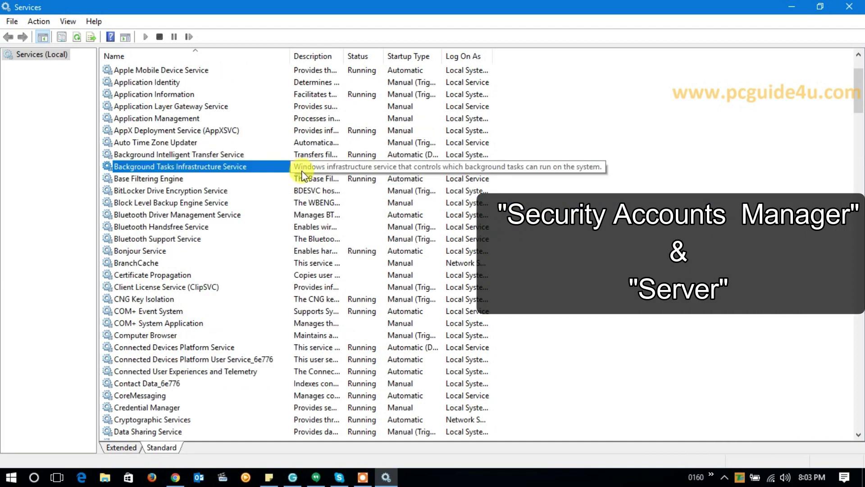
scroll(302, 176, "down", 20)
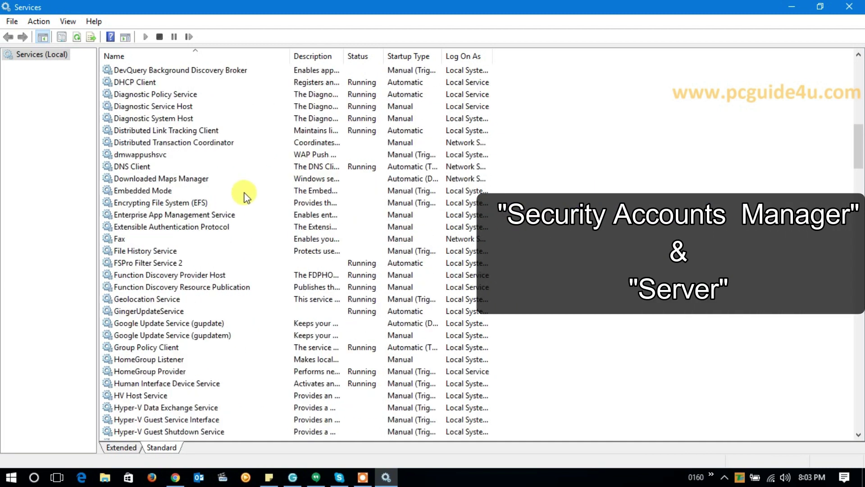
scroll(180, 214, "down", 5)
Jump to the services starting with S and select the Server service, shown as Disabled.
left_click(181, 214)
key("s")
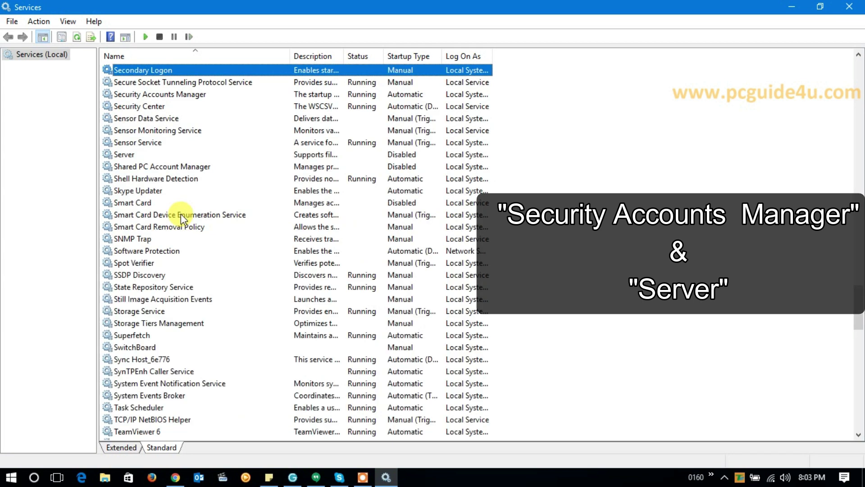
scroll(180, 213, "down", 2)
scroll(180, 213, "up", 1)
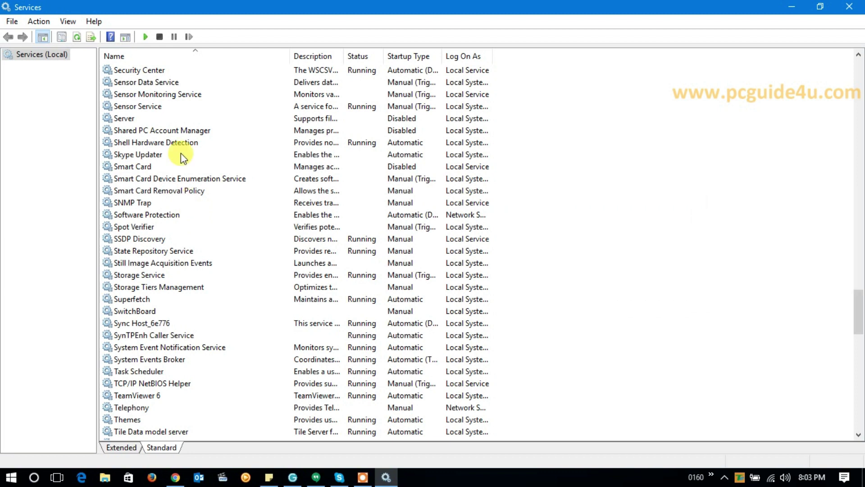
scroll(180, 143, "down", 1)
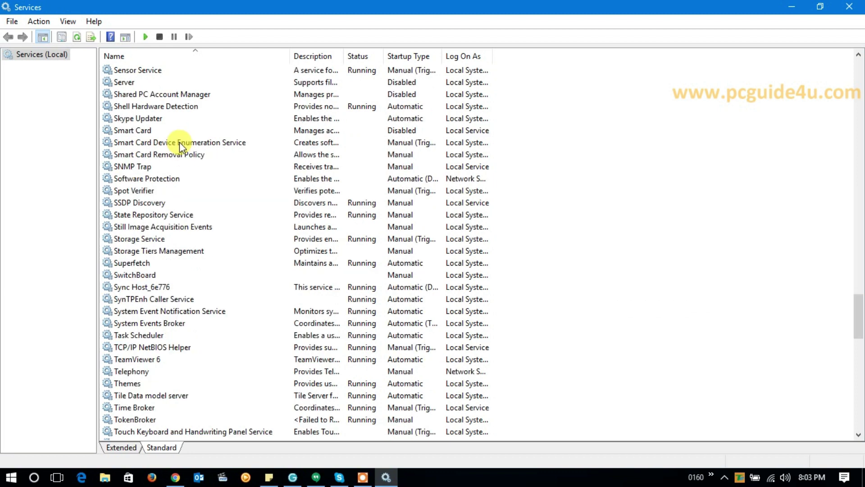
scroll(179, 142, "up", 4)
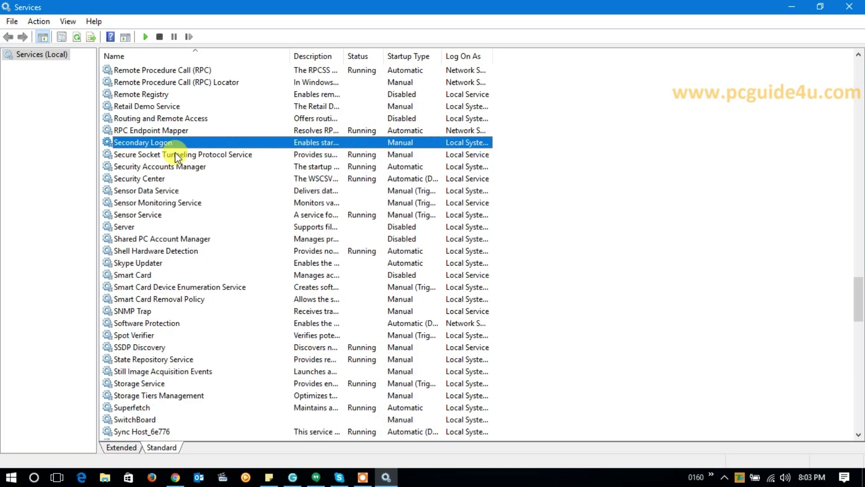
left_click(190, 167)
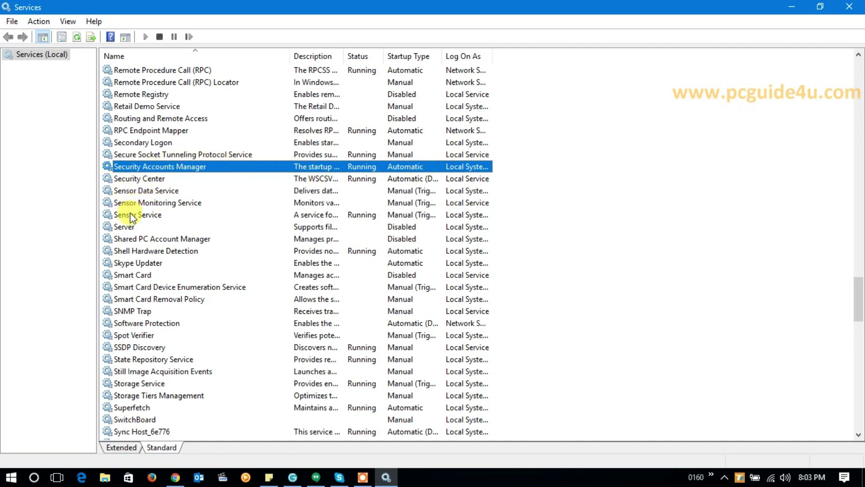
left_click(123, 226)
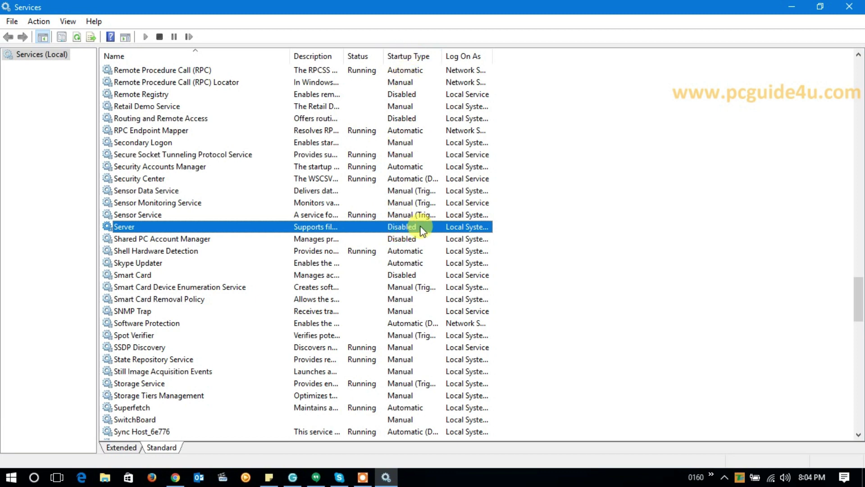
Set the Server service's startup type to Automatic, apply it, and start the service.
right_click(282, 226)
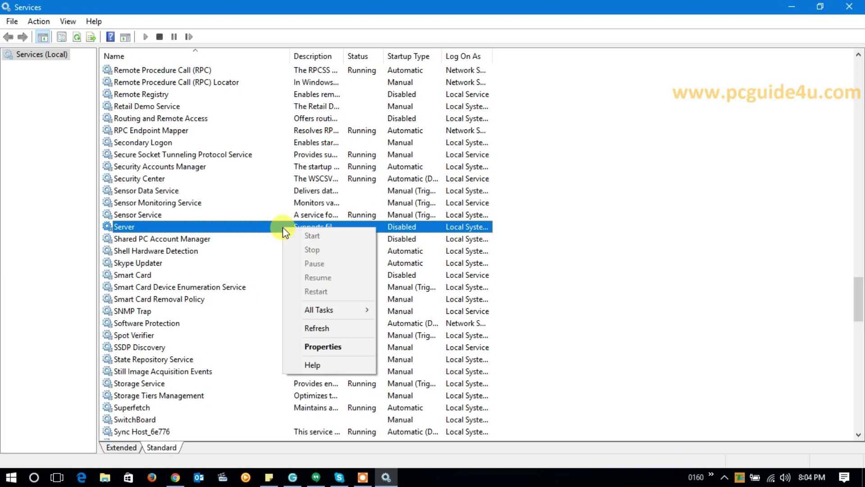
left_click(330, 348)
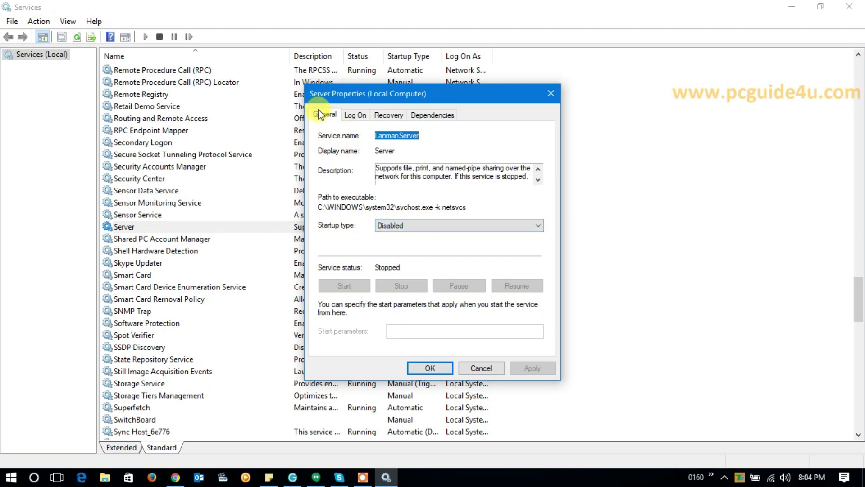
left_click(403, 226)
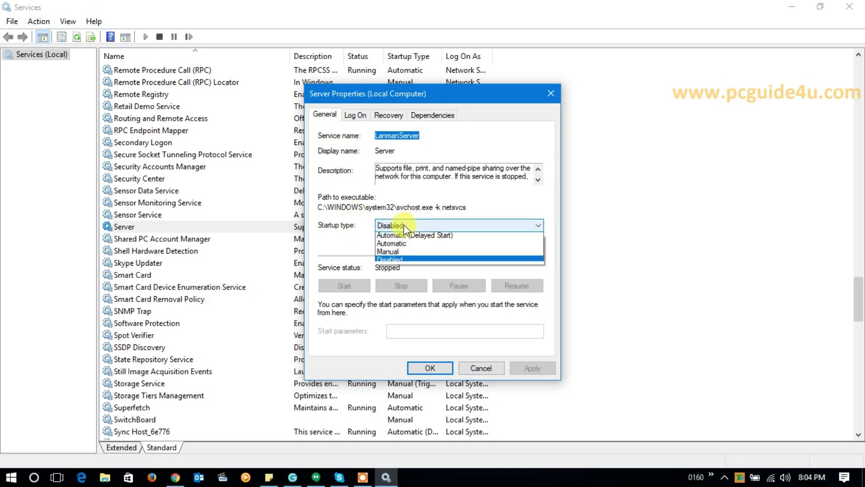
left_click(409, 246)
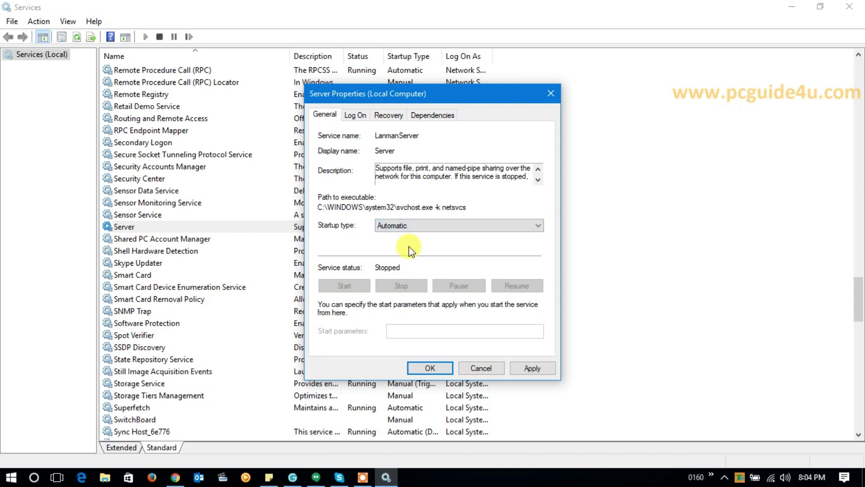
left_click(534, 367)
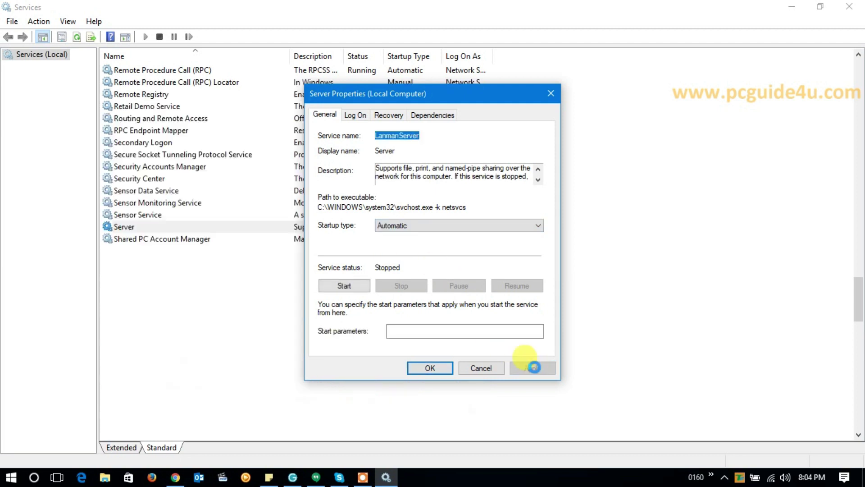
left_click(343, 286)
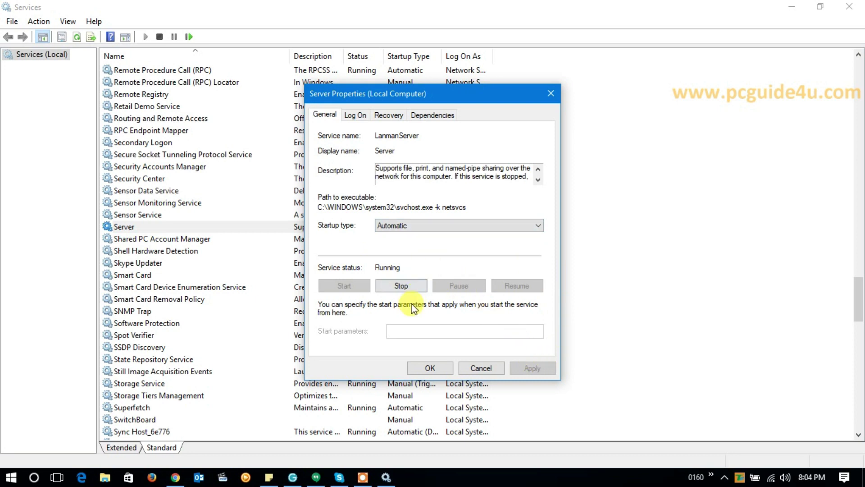
left_click(430, 368)
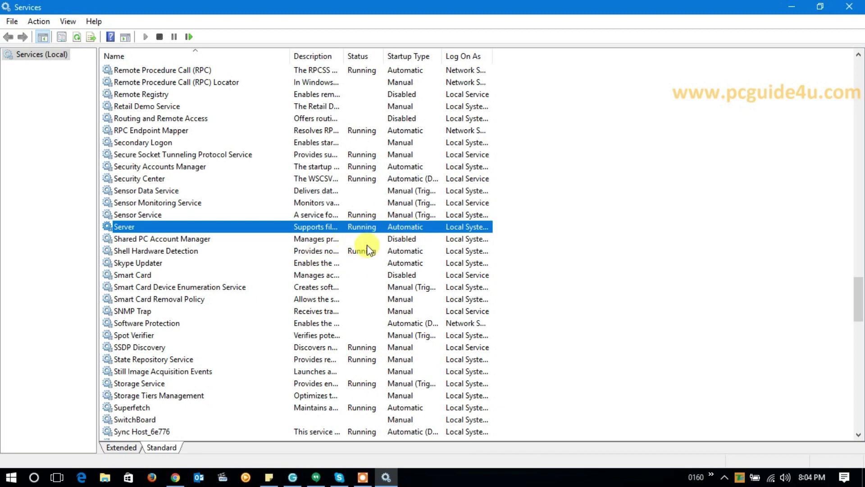
Close the Services console and refresh the desktop.
left_click(851, 7)
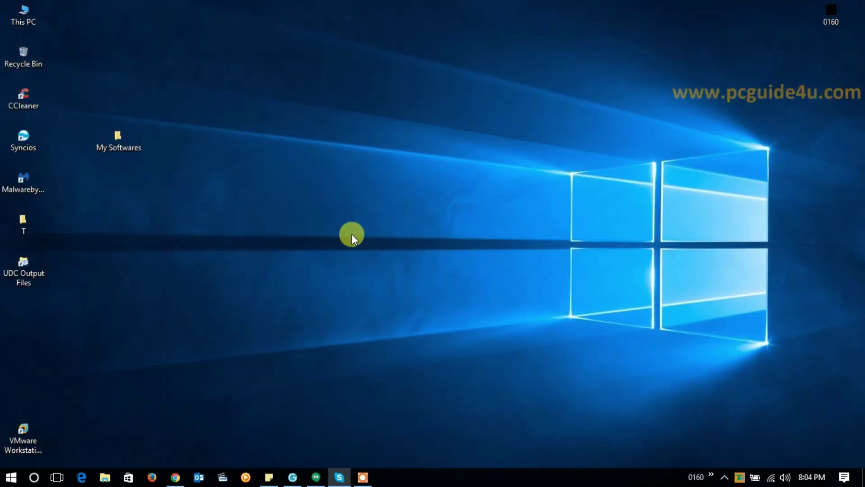
right_click(282, 190)
left_click(309, 227)
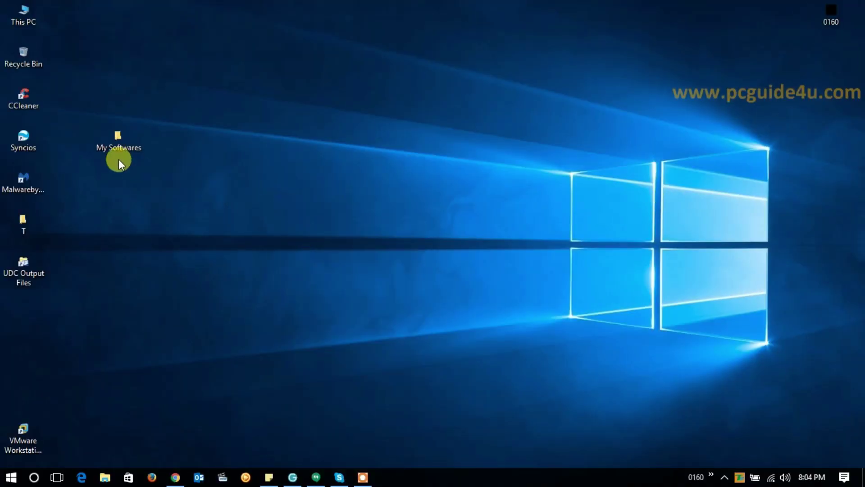
Check the My Softwares folder's Sharing tab, confirming it is Not Shared.
right_click(122, 147)
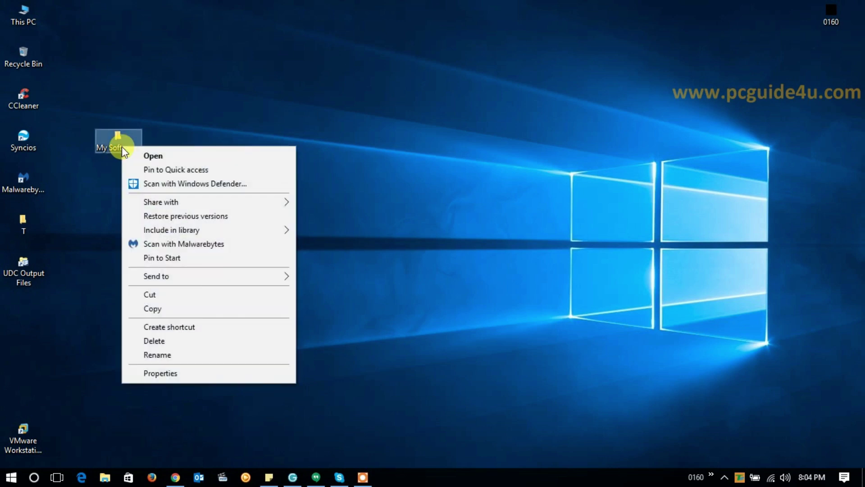
left_click(202, 372)
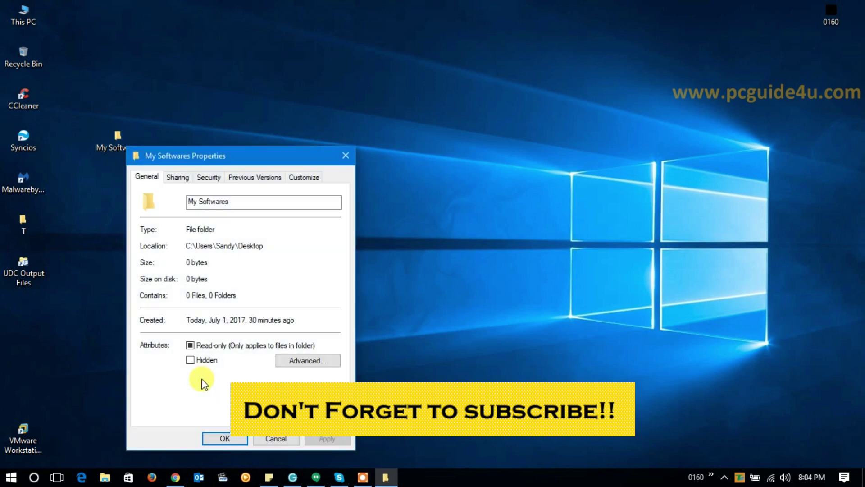
left_click_drag(207, 154, 226, 80)
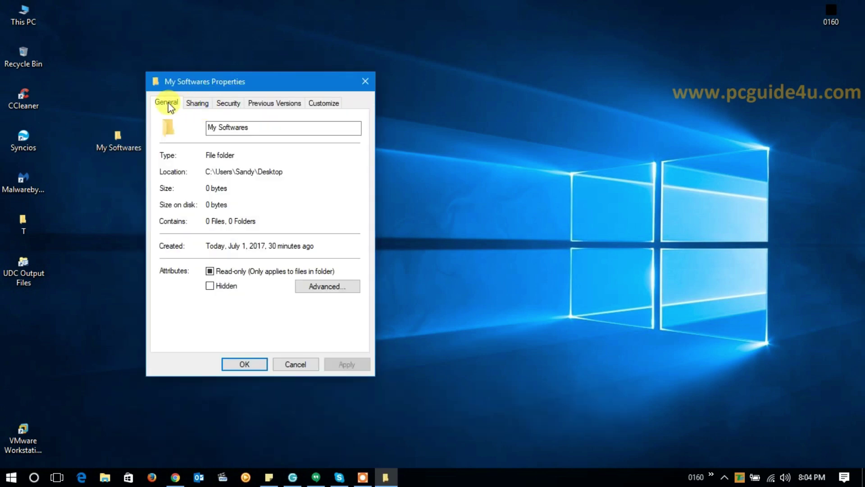
left_click(203, 103)
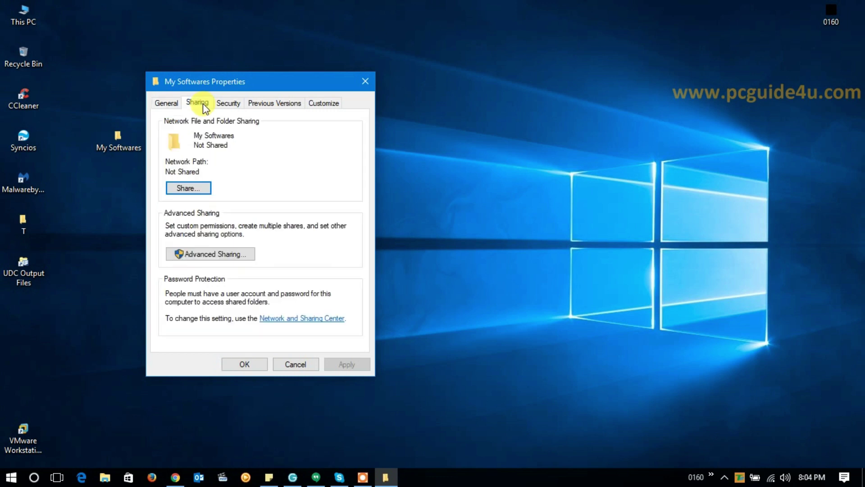
left_click(181, 189)
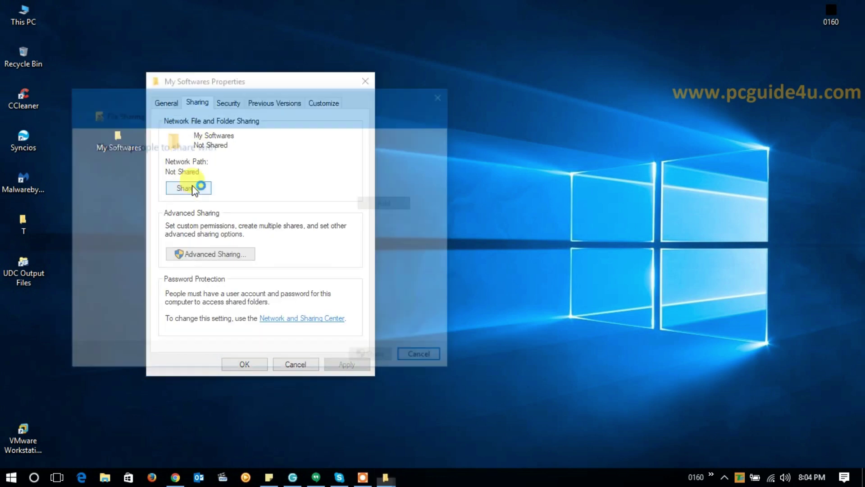
left_click(446, 91)
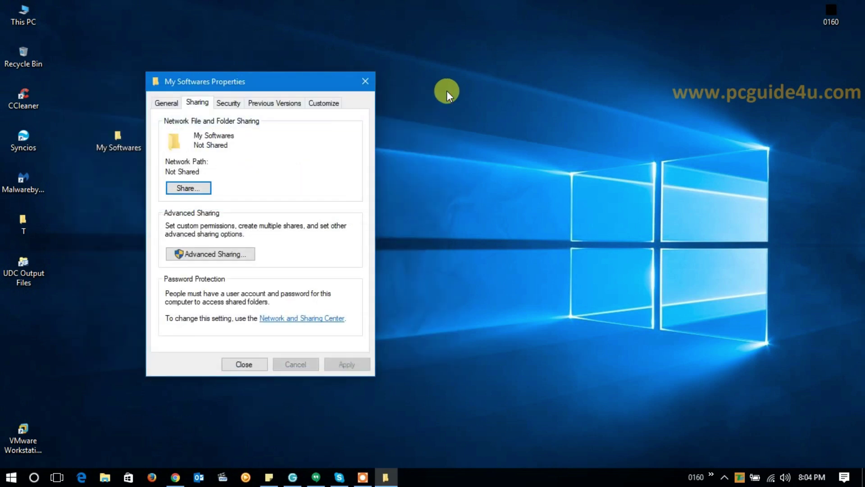